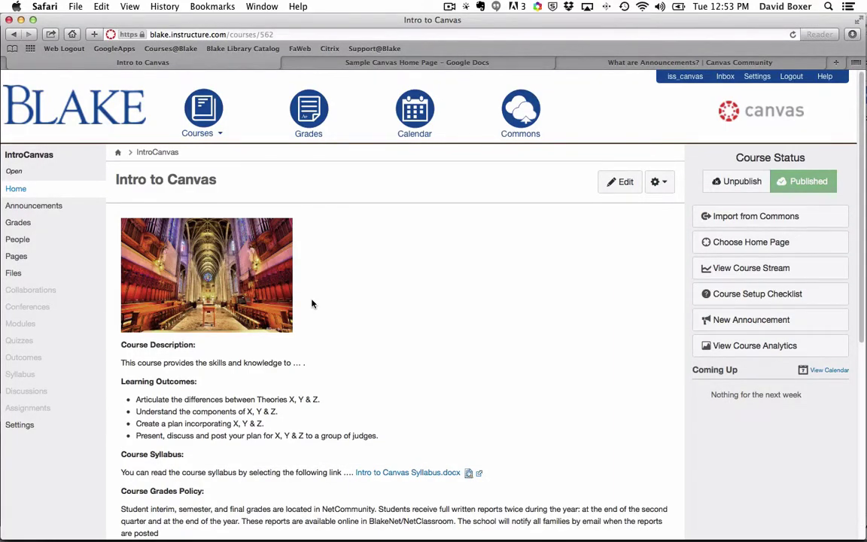
# Step: Open the course Pages section and review the Introduction Page front page
pyautogui.scroll(-1, 312, 303)
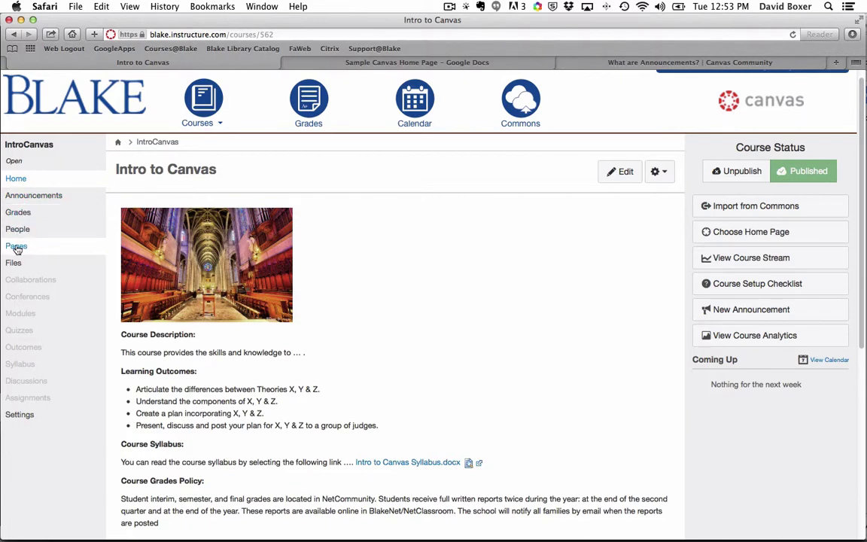
pyautogui.click(16, 247)
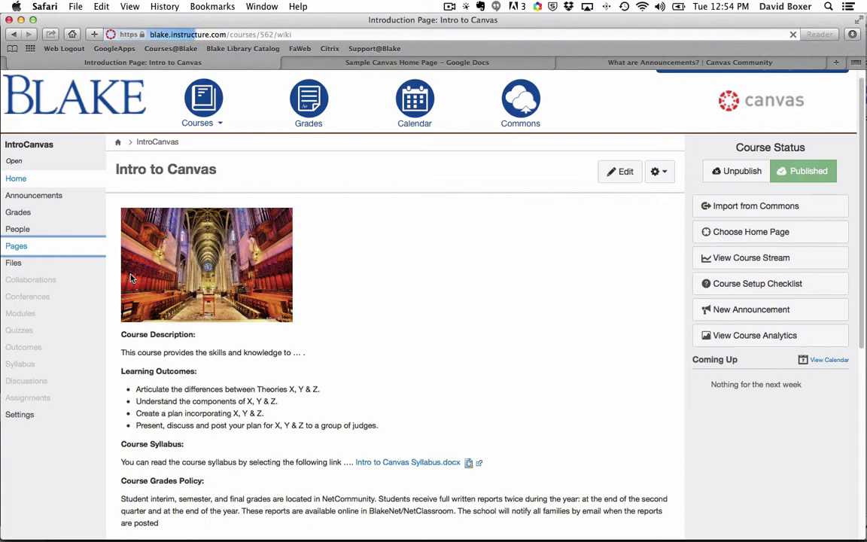
pyautogui.scroll(-10, 131, 279)
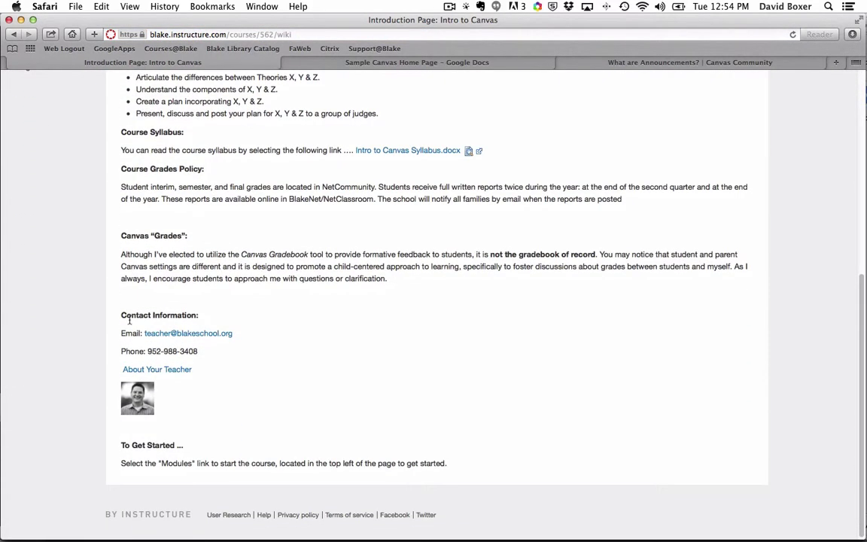
pyautogui.scroll(10, 145, 368)
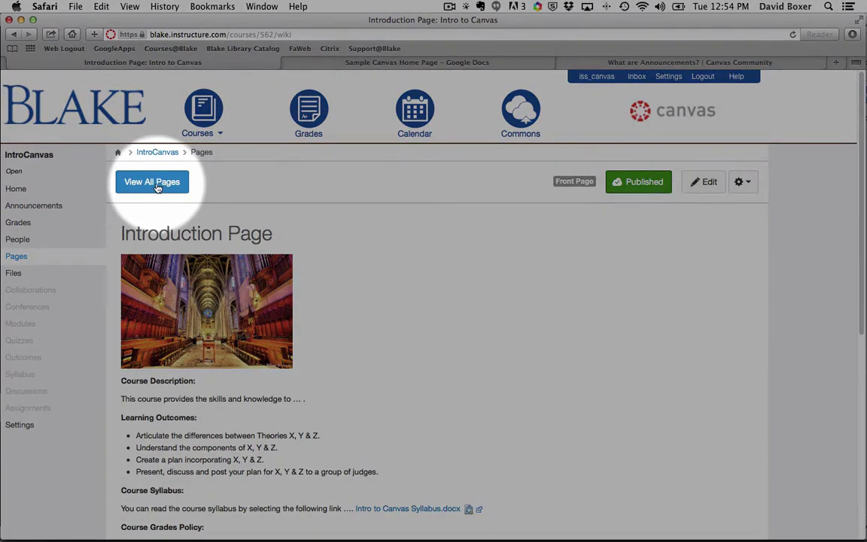
# Step: Open Unit 1 Overview from the full pages list and start editing it
pyautogui.click(154, 183)
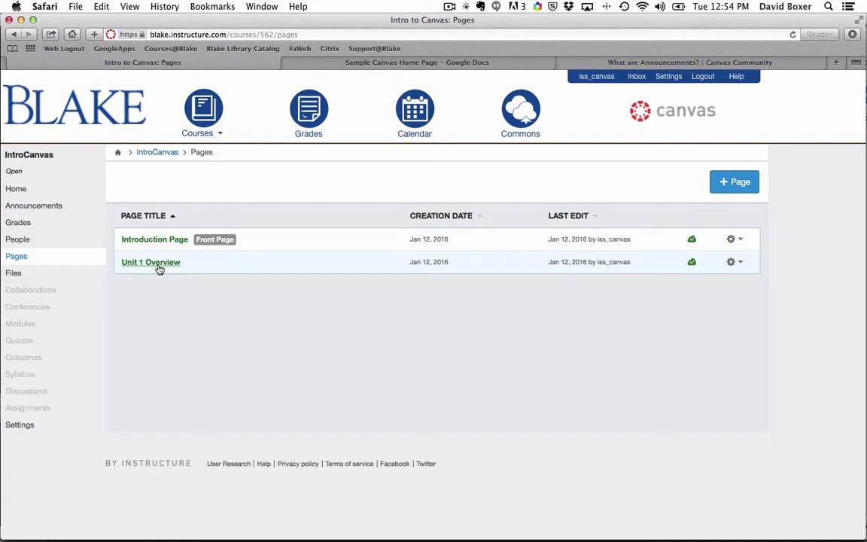
pyautogui.click(158, 265)
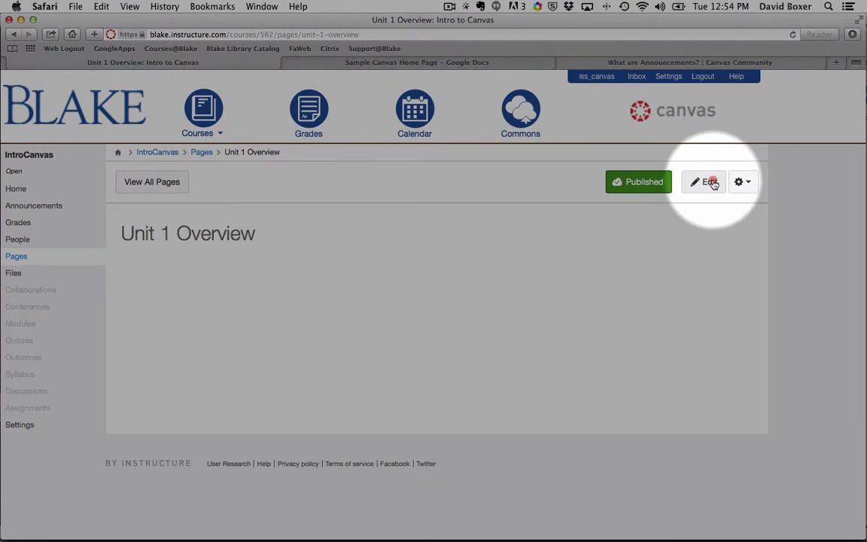
pyautogui.click(712, 183)
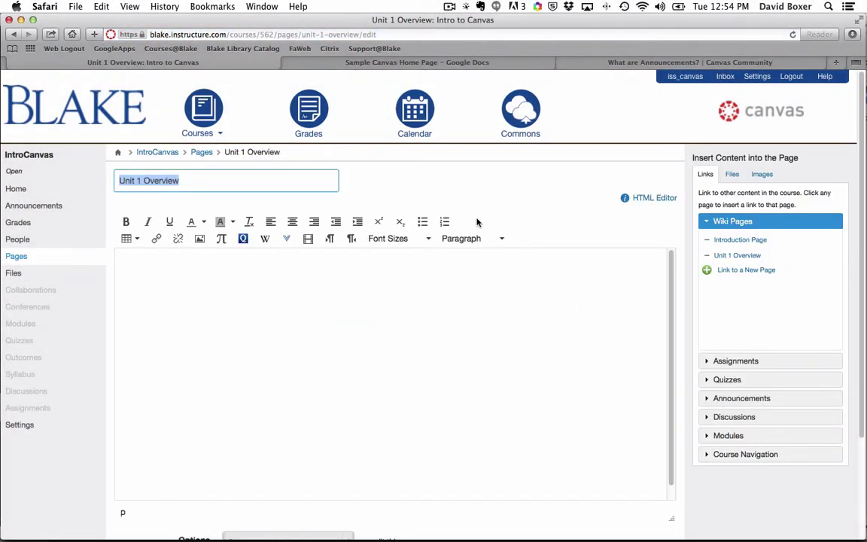
# Step: Type the sentence 'An overview of this section' into the empty page body
pyautogui.scroll(-1, 90, 181)
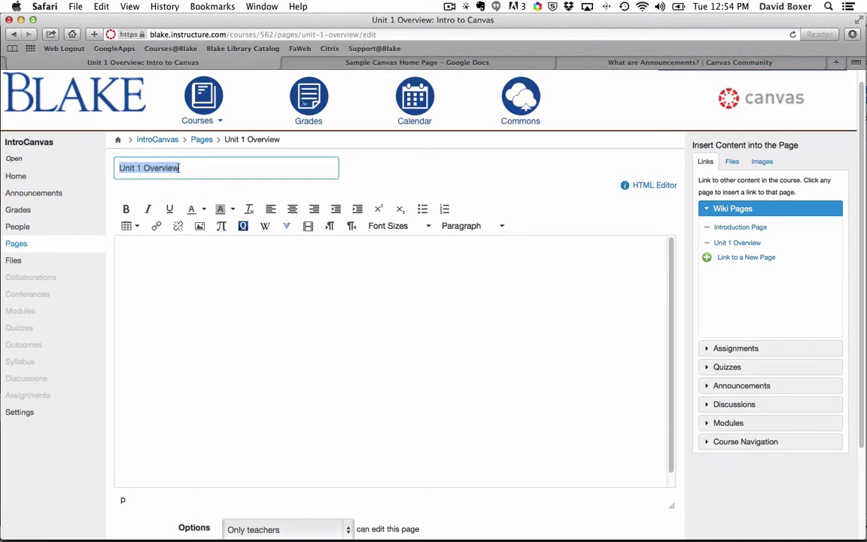
pyautogui.scroll(-1, 184, 237)
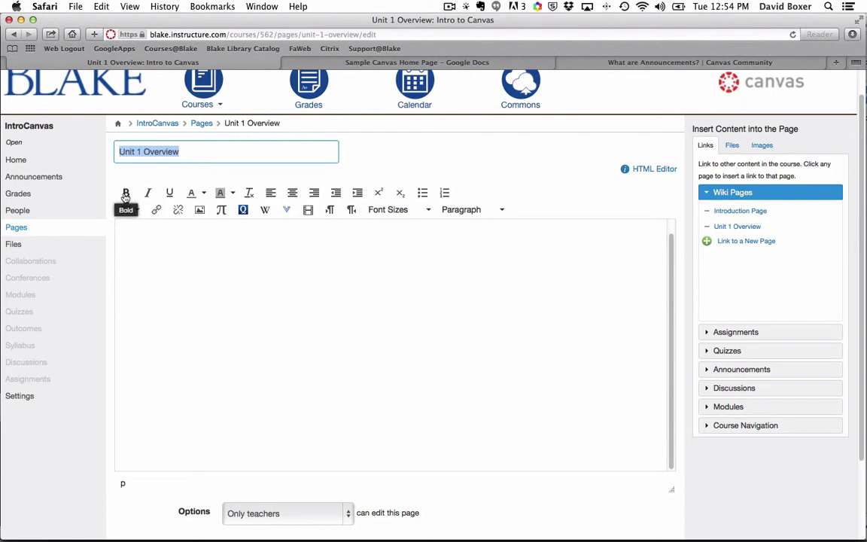
pyautogui.click(174, 245)
pyautogui.scroll(1, 175, 245)
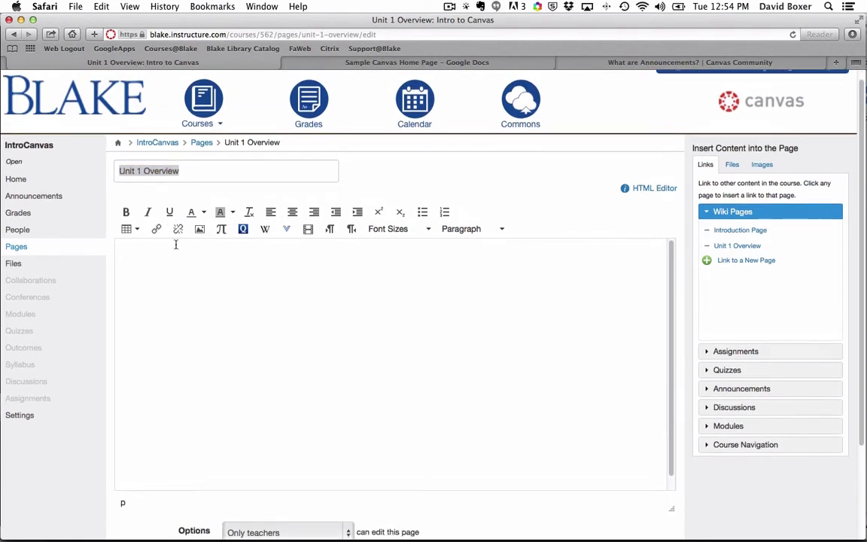
pyautogui.scroll(-1, 175, 244)
pyautogui.write('An over ')
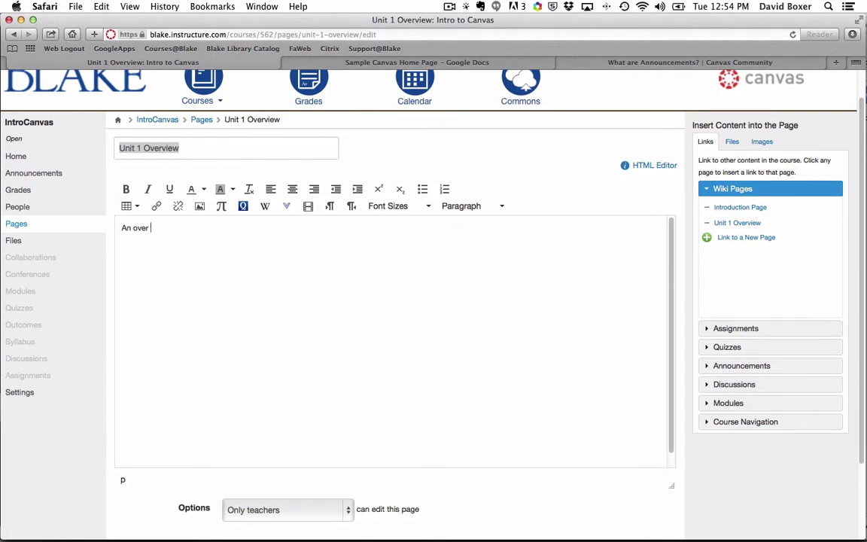
pyautogui.write('view of this section ...')
# Step: Make the word 'overview' bold, italic and red
pyautogui.doubleClick(149, 228)
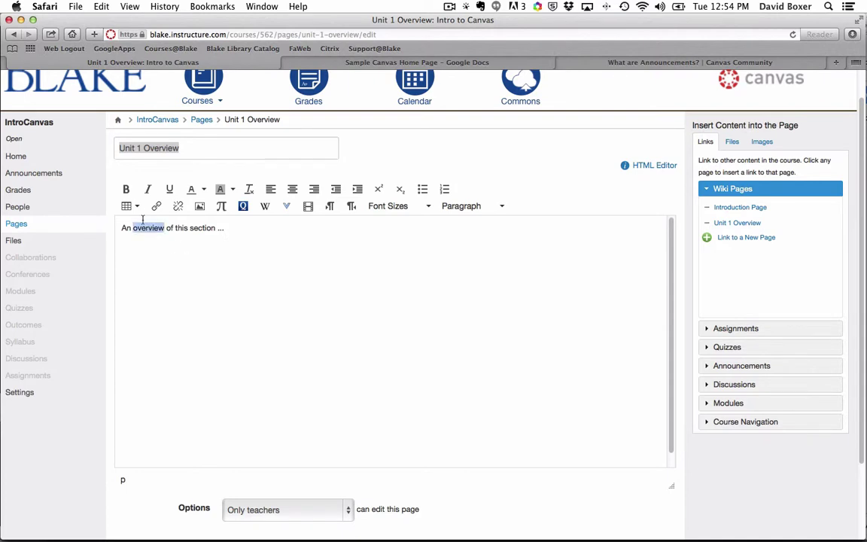
pyautogui.click(126, 189)
pyautogui.click(149, 189)
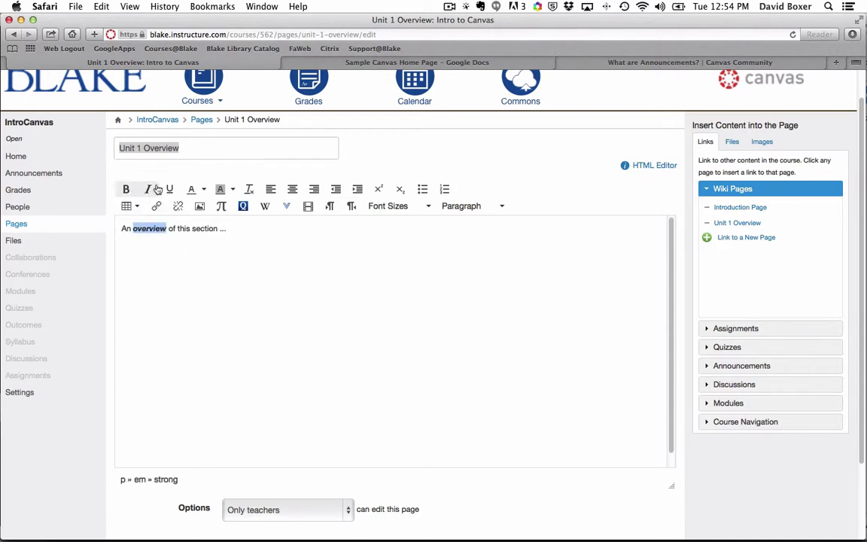
pyautogui.click(203, 188)
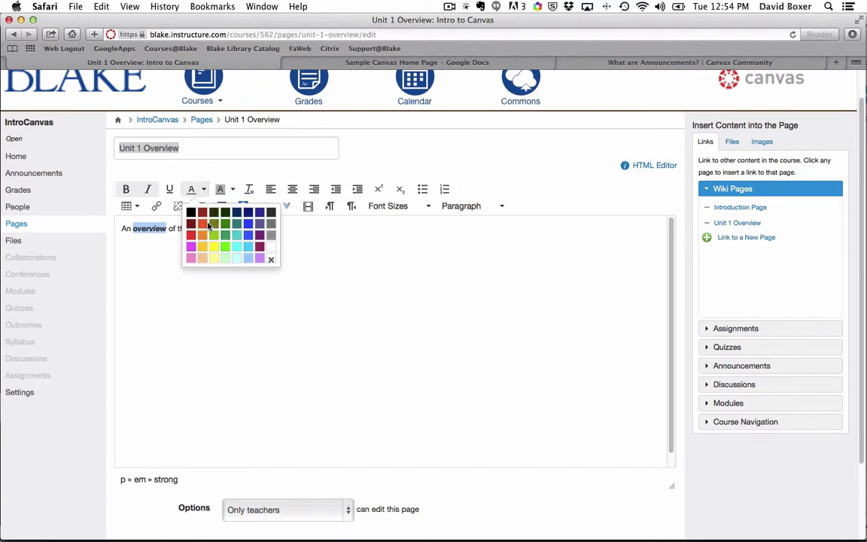
pyautogui.click(207, 224)
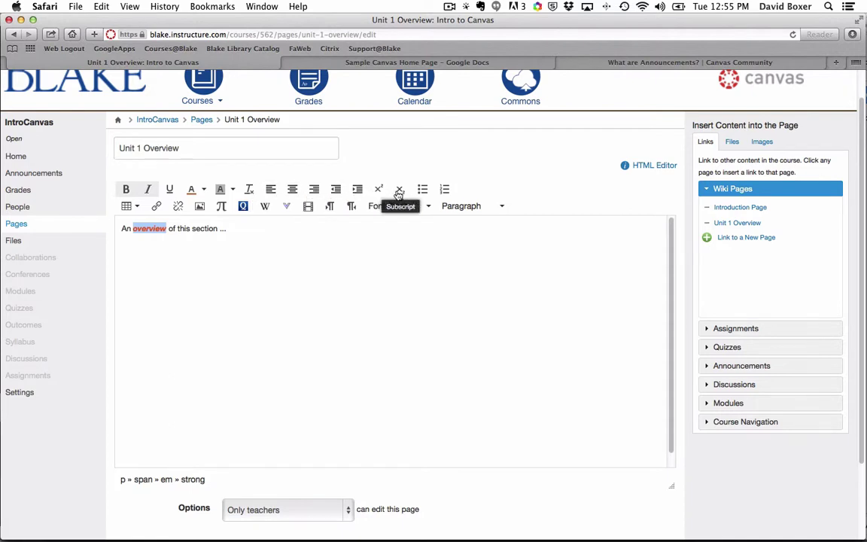
pyautogui.click(245, 230)
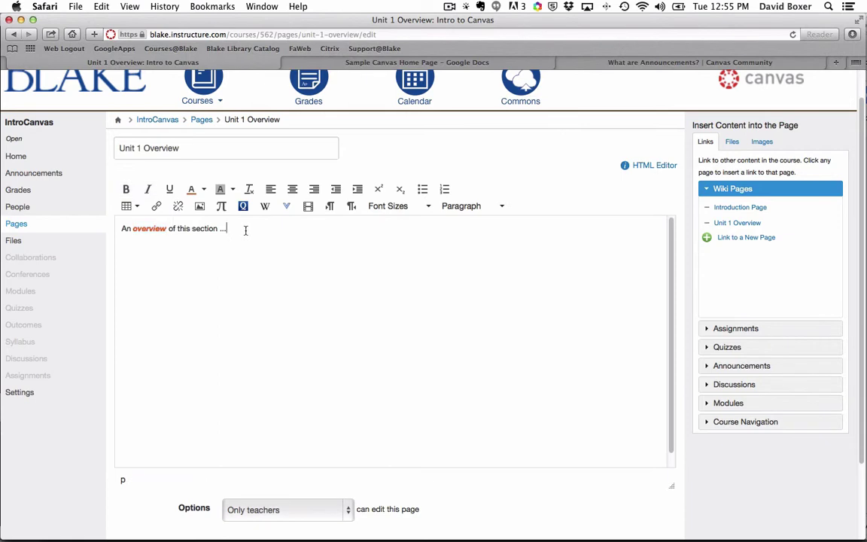
# Step: Insert a three-column, two-row table and enter 1, 2, 3 in its first row
pyautogui.click(129, 206)
pyautogui.moveTo(187, 233)
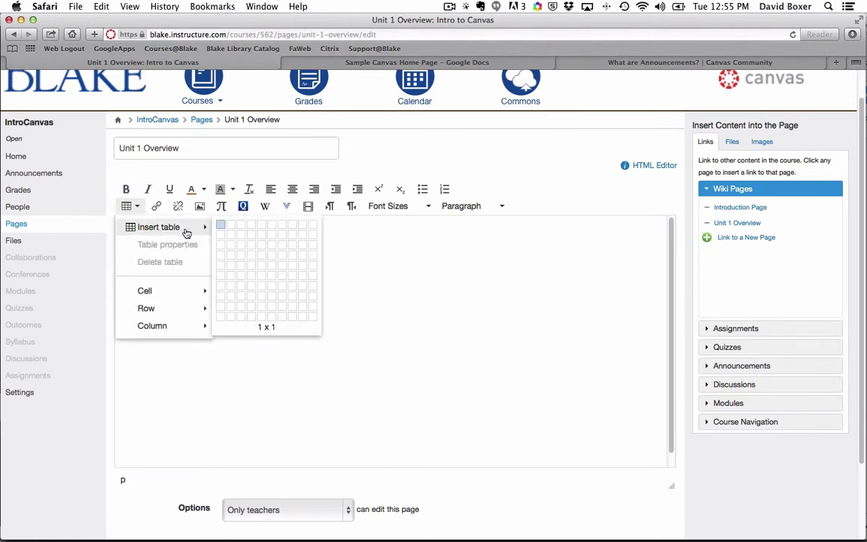
pyautogui.click(241, 234)
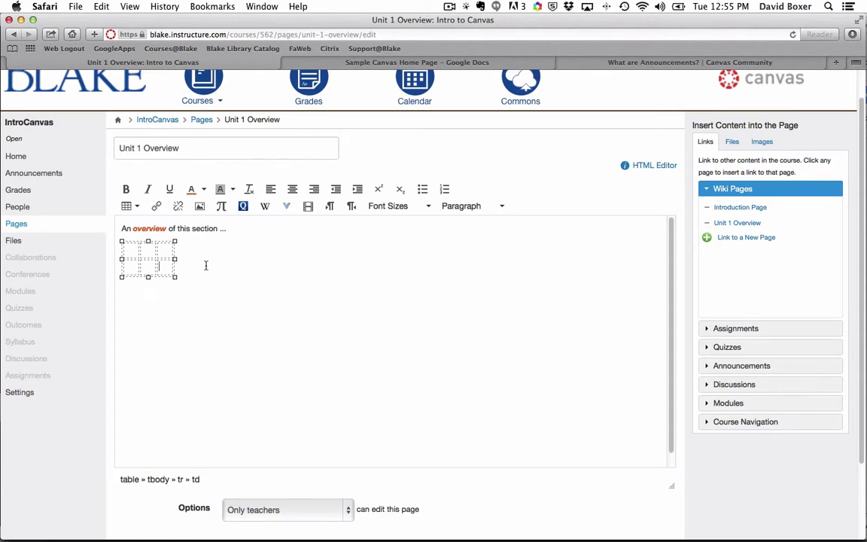
pyautogui.write('1')
pyautogui.press('Tab')
pyautogui.write('2')
pyautogui.press('Tab')
pyautogui.write('3')
# Step: Enter 4, 5, 6 in the table's second row
pyautogui.press('Tab')
pyautogui.write('4')
pyautogui.press('Tab')
pyautogui.write('5')
pyautogui.press('Tab')
pyautogui.write('6')
pyautogui.click(213, 283)
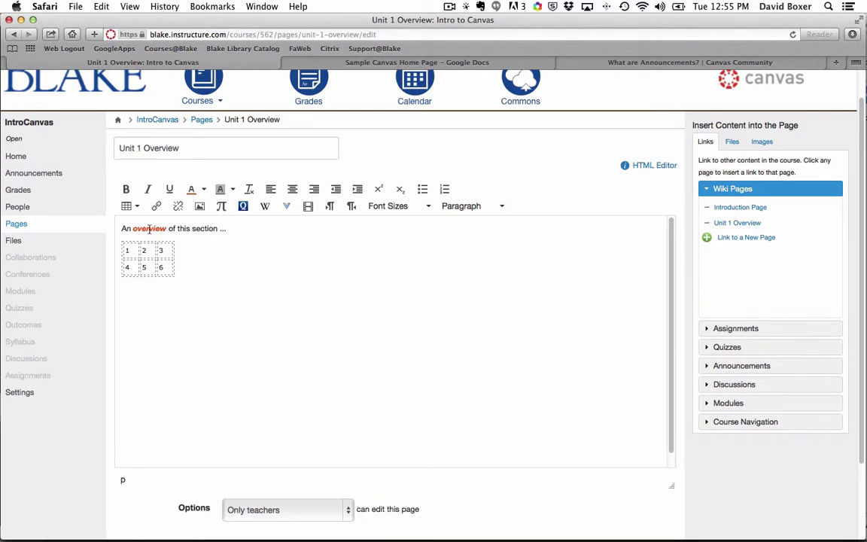
# Step: Insert a 'Link' link pointing to the blakeschool web address below the table
pyautogui.click(155, 206)
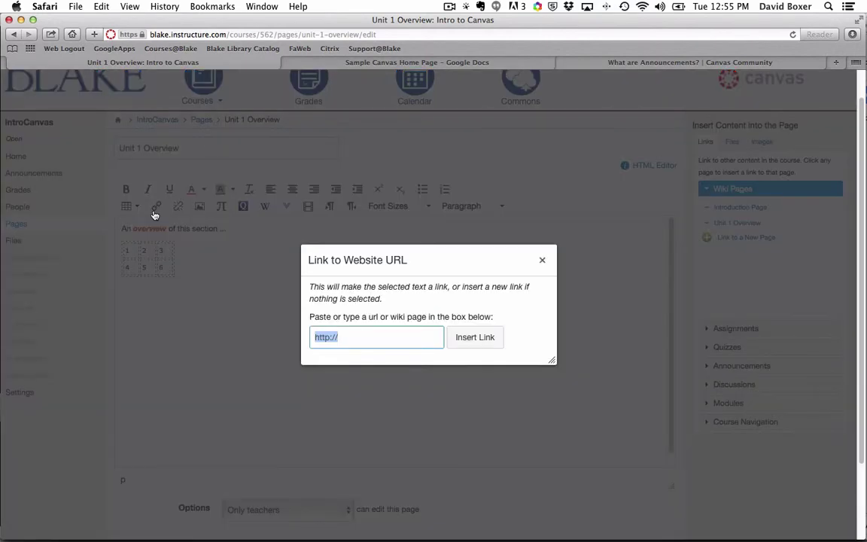
pyautogui.scroll(-2, 282, 311)
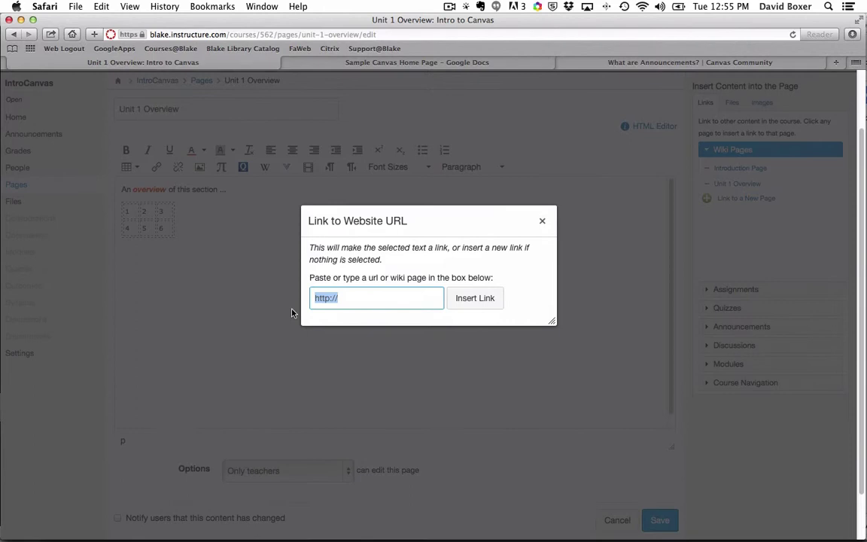
pyautogui.press('Right')
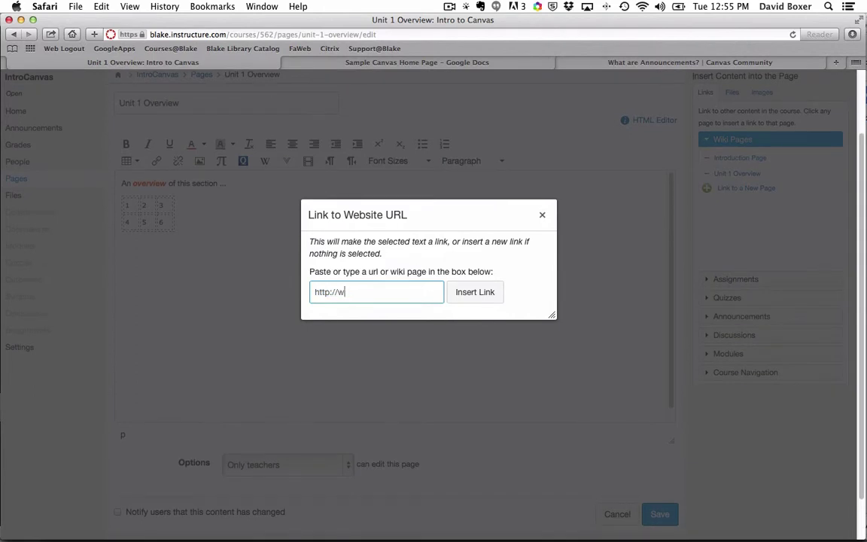
pyautogui.write('blakeschool.org')
pyautogui.click(471, 294)
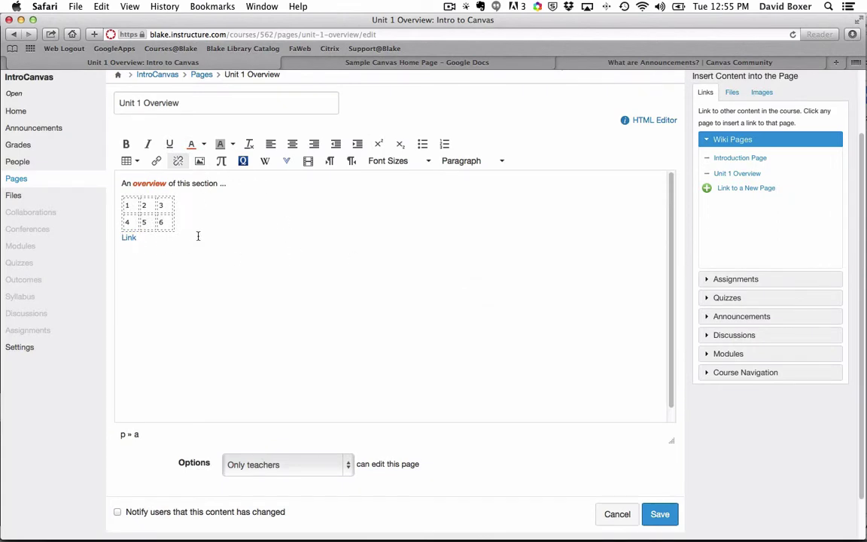
pyautogui.press('Return')
pyautogui.press('BackSpace')
pyautogui.press('Return')
pyautogui.write('The Blake School')
pyautogui.keyDown('shift'); pyautogui.click(121, 254); pyautogui.keyUp('shift')
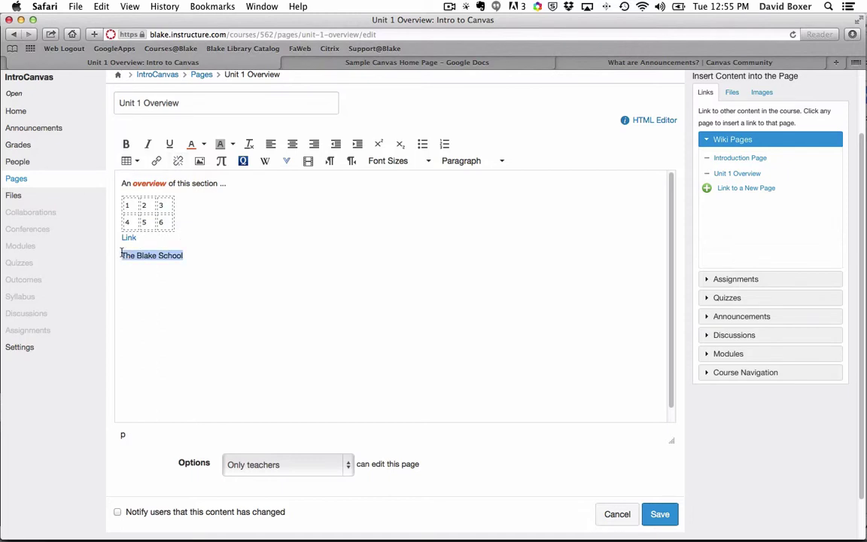
pyautogui.click(157, 169)
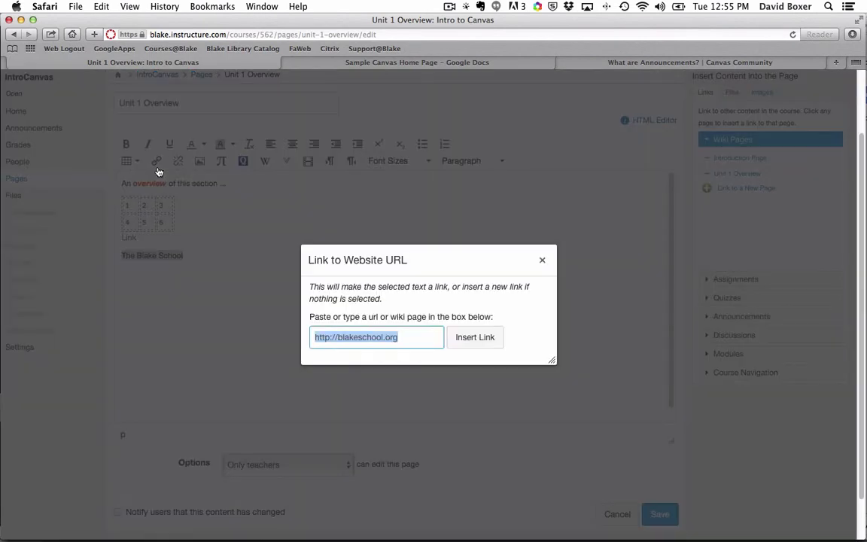
pyautogui.click(483, 340)
pyautogui.click(294, 277)
pyautogui.press('Return')
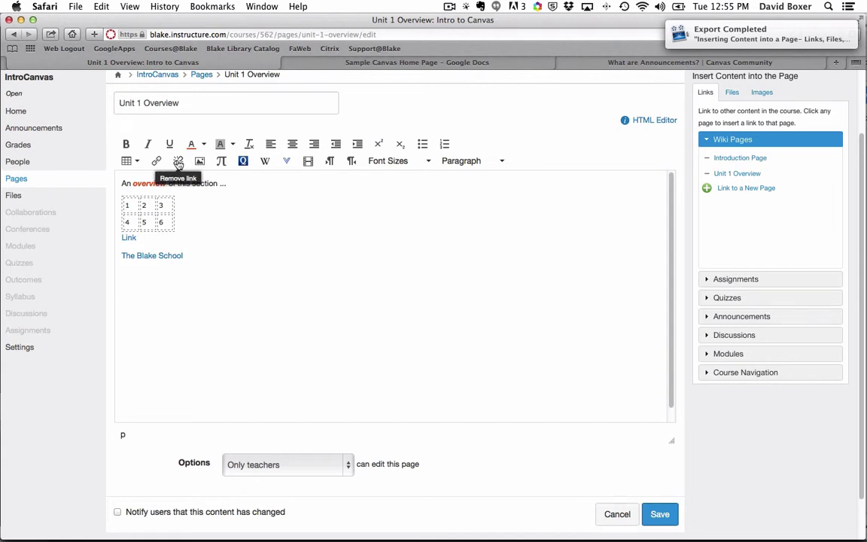
# Step: In Insert/Edit Image, search Flickr for 'Students Learning'
pyautogui.click(199, 162)
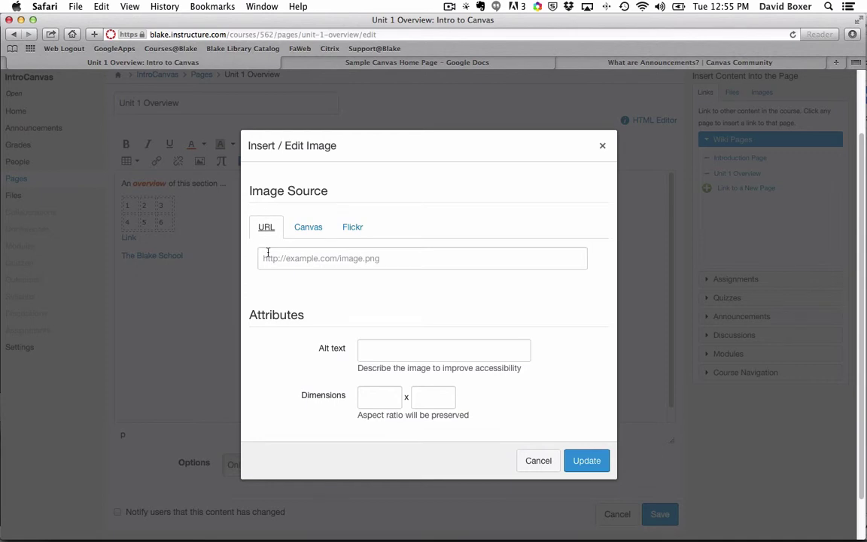
pyautogui.click(315, 232)
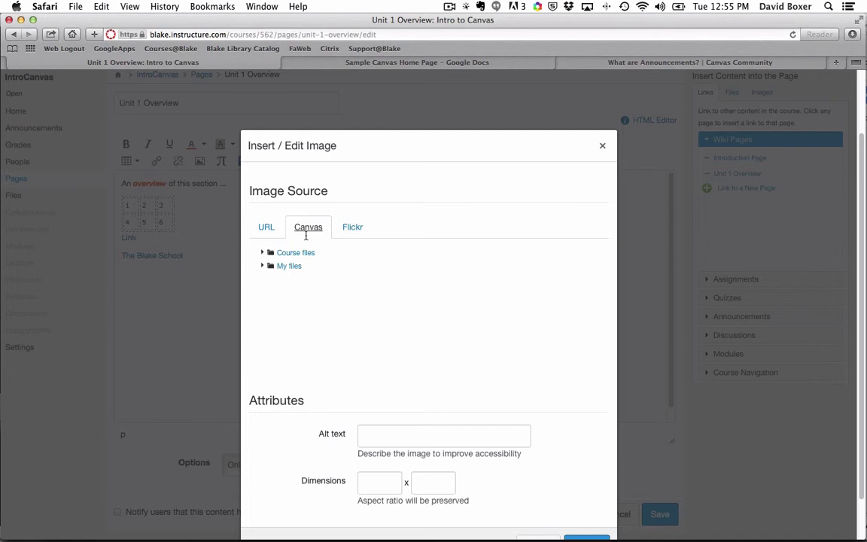
pyautogui.click(268, 253)
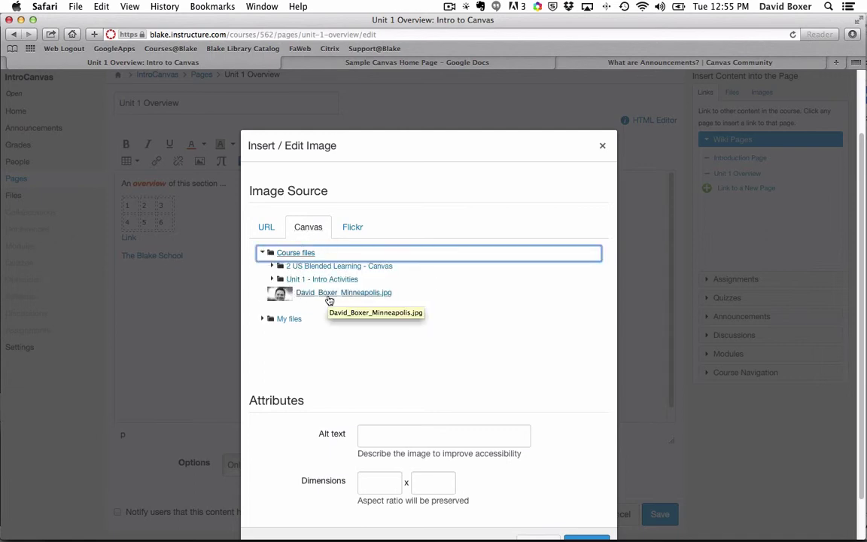
pyautogui.click(342, 228)
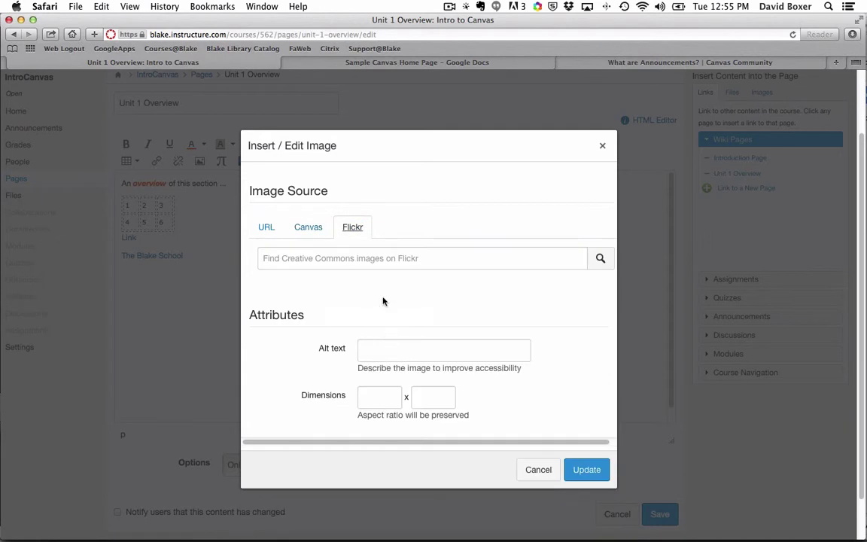
pyautogui.click(339, 258)
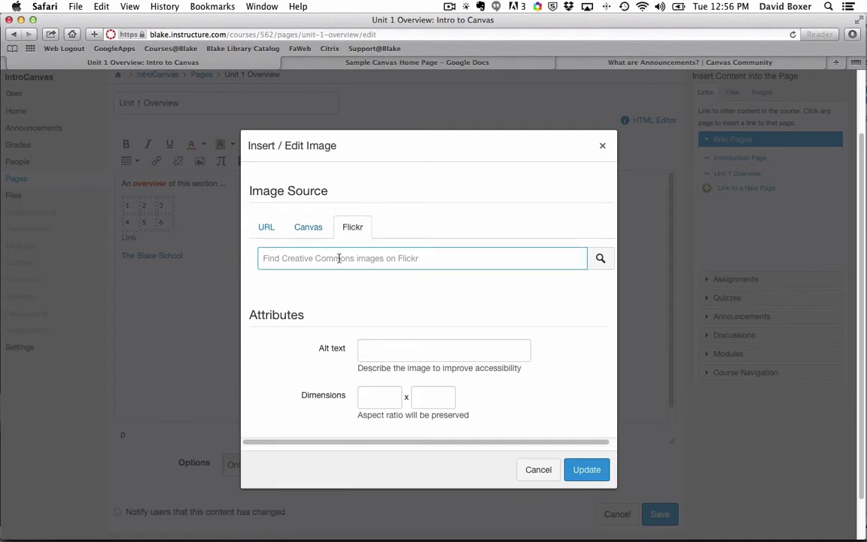
pyautogui.write('Students Learning')
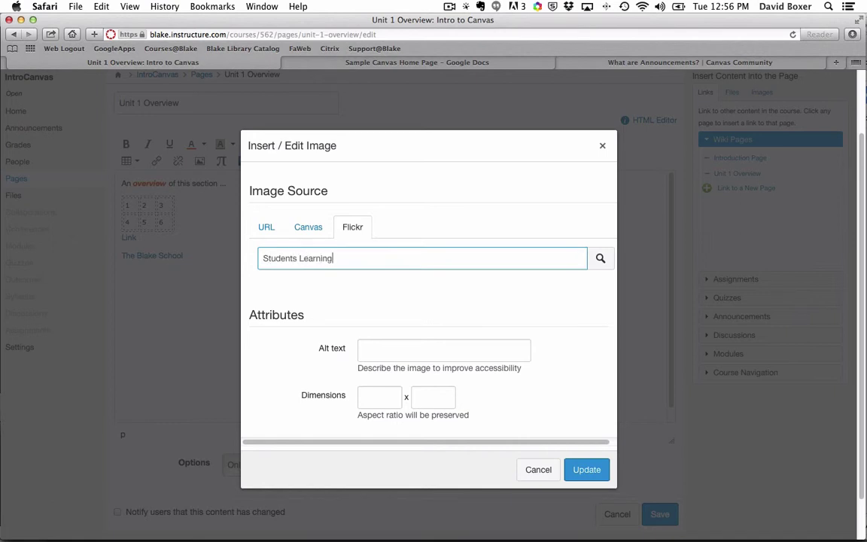
pyautogui.press('Return')
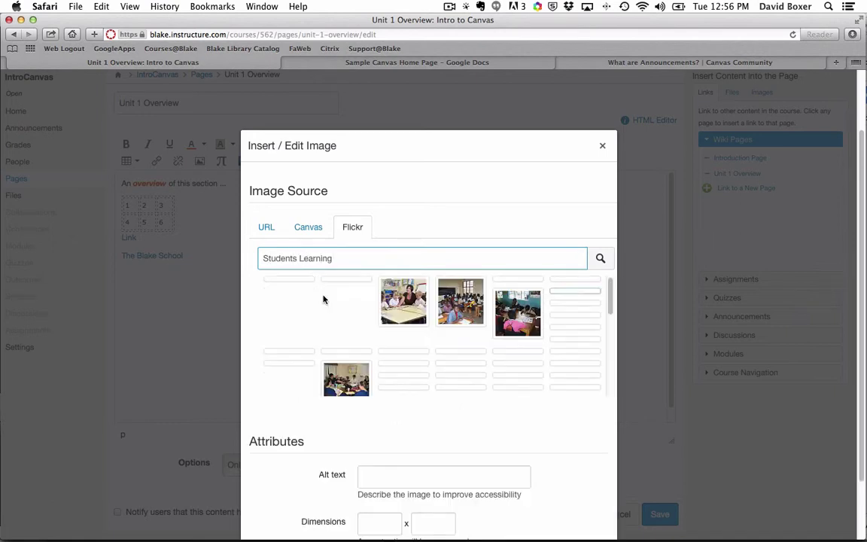
# Step: Insert the first Students Learning photo and shrink it to a small thumbnail
pyautogui.click(288, 301)
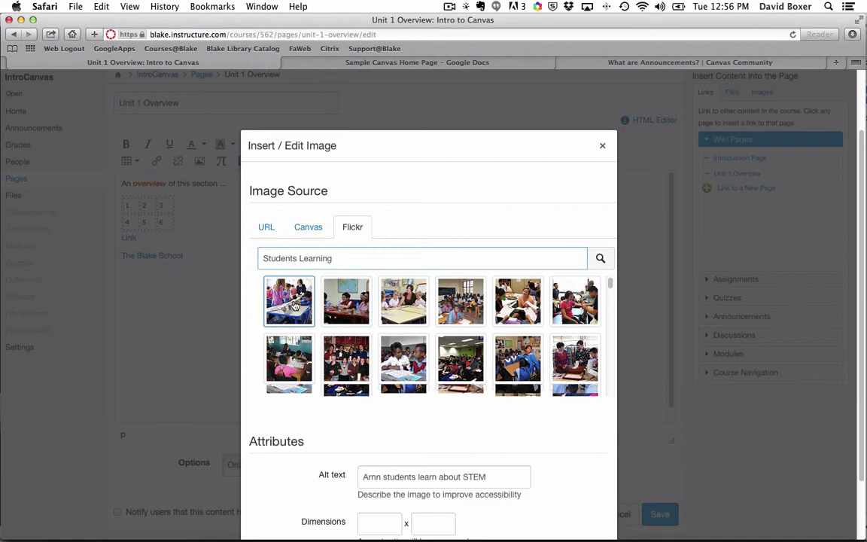
pyautogui.scroll(-3, 539, 430)
pyautogui.click(587, 523)
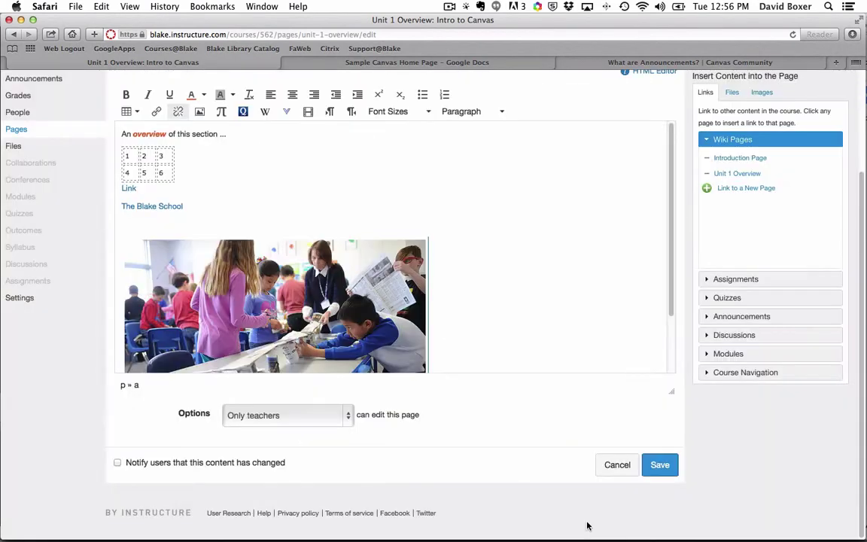
pyautogui.click(376, 259)
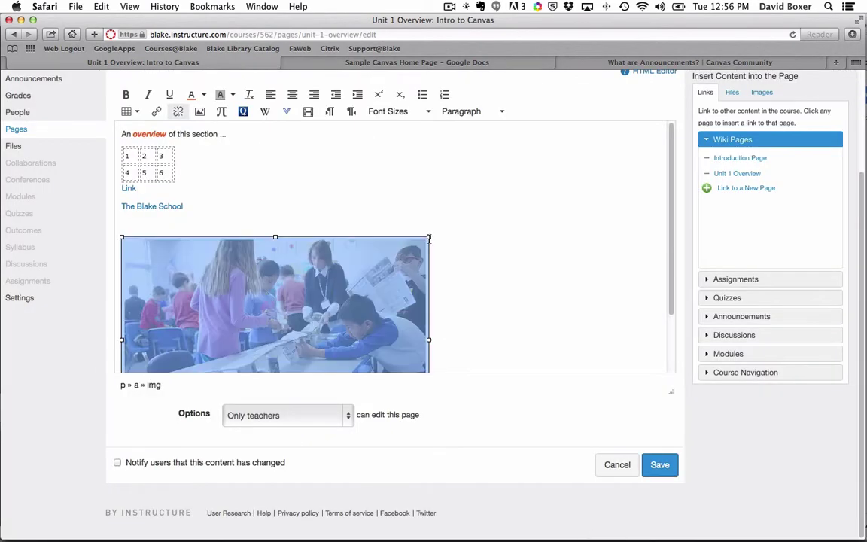
pyautogui.moveTo(431, 237); pyautogui.dragTo(251, 292)
pyautogui.click(280, 239)
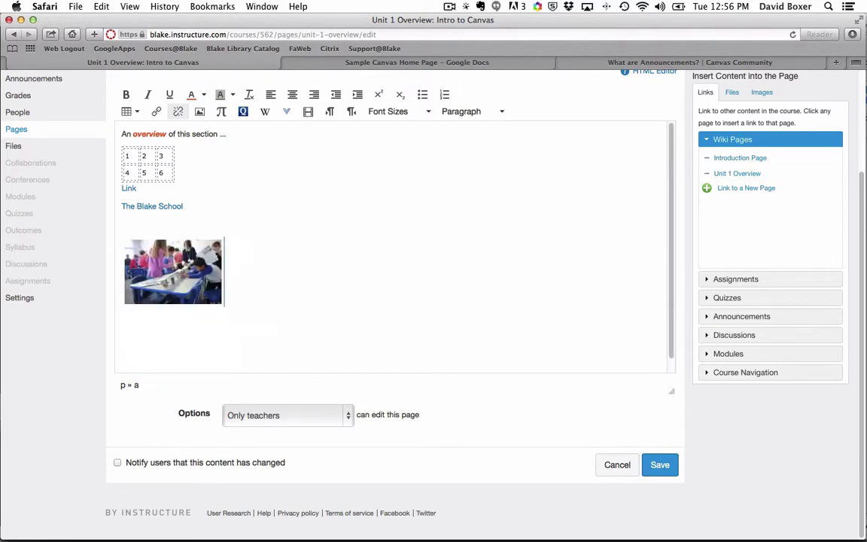
pyautogui.click(223, 118)
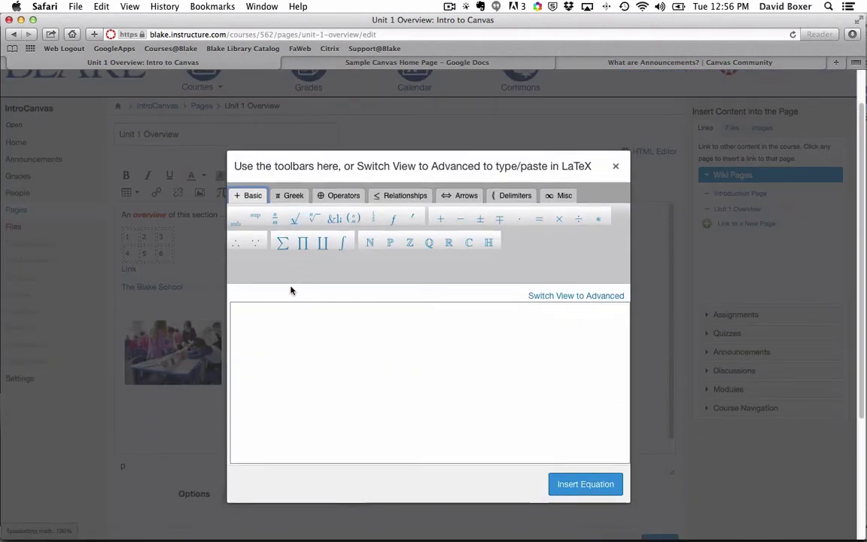
pyautogui.click(614, 169)
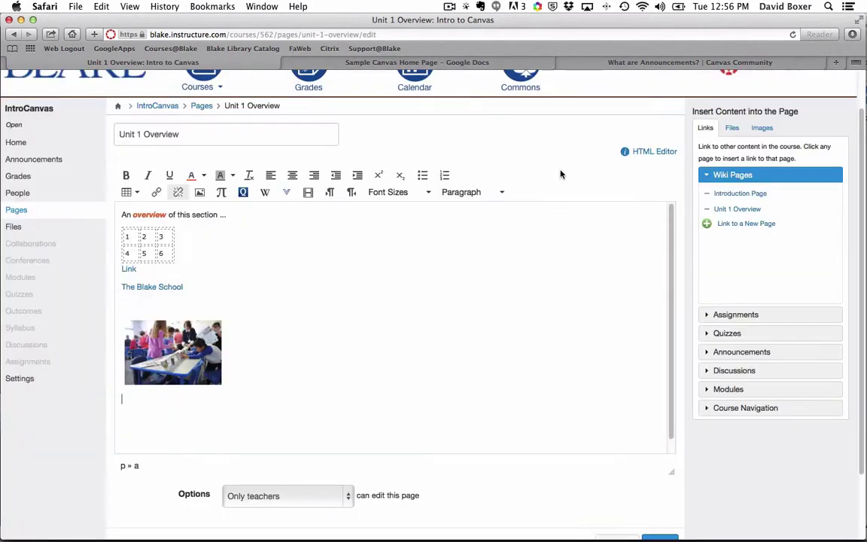
pyautogui.click(283, 195)
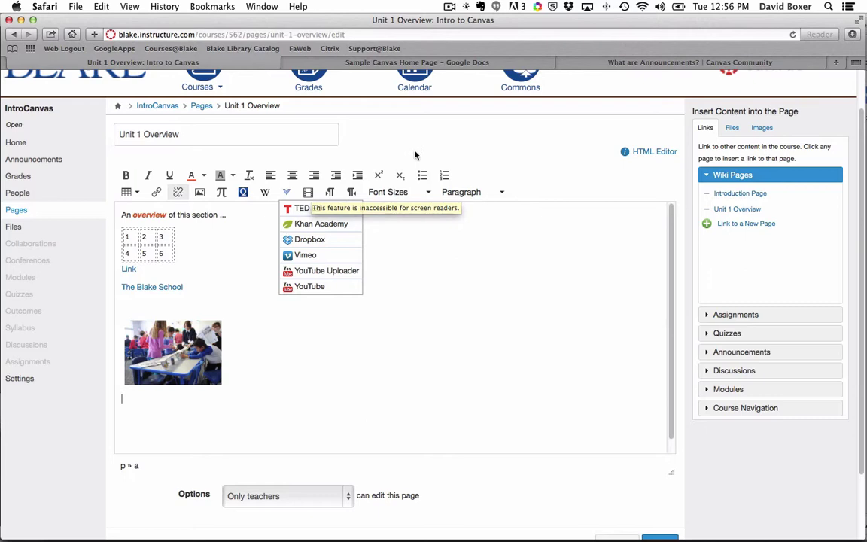
pyautogui.click(309, 193)
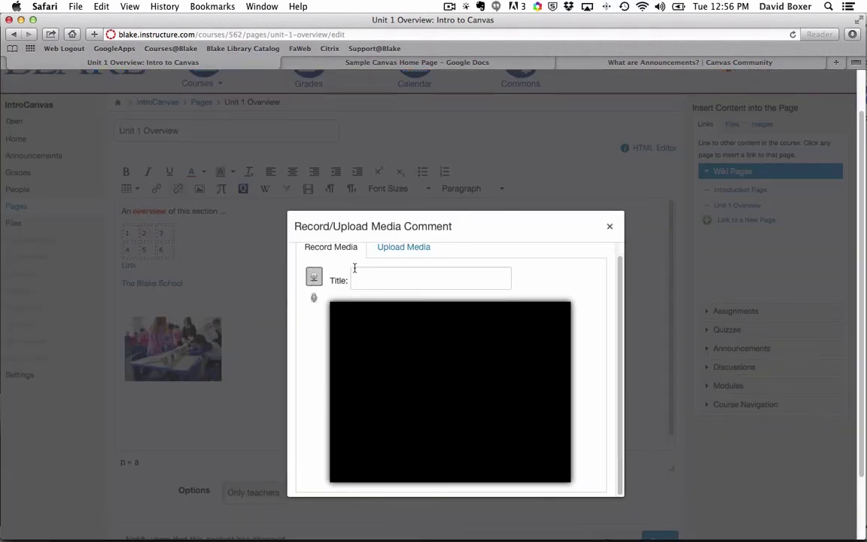
pyautogui.scroll(-2, 368, 301)
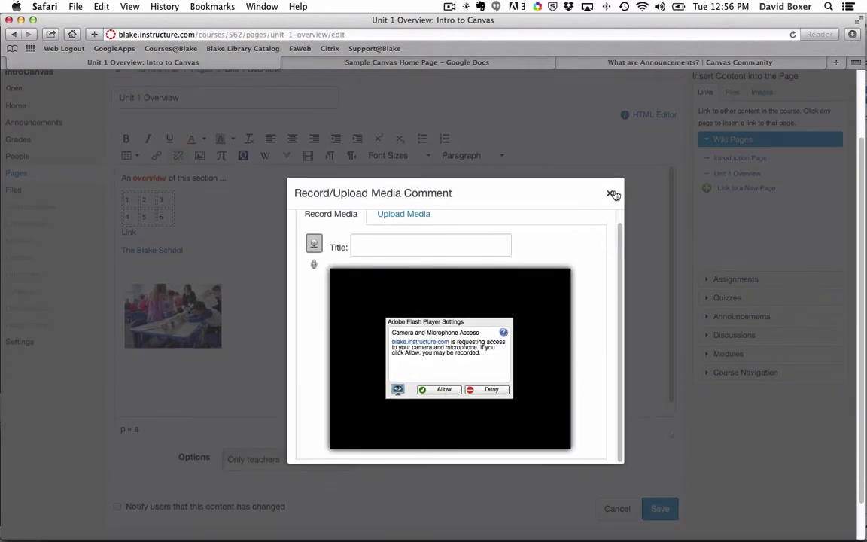
pyautogui.click(410, 219)
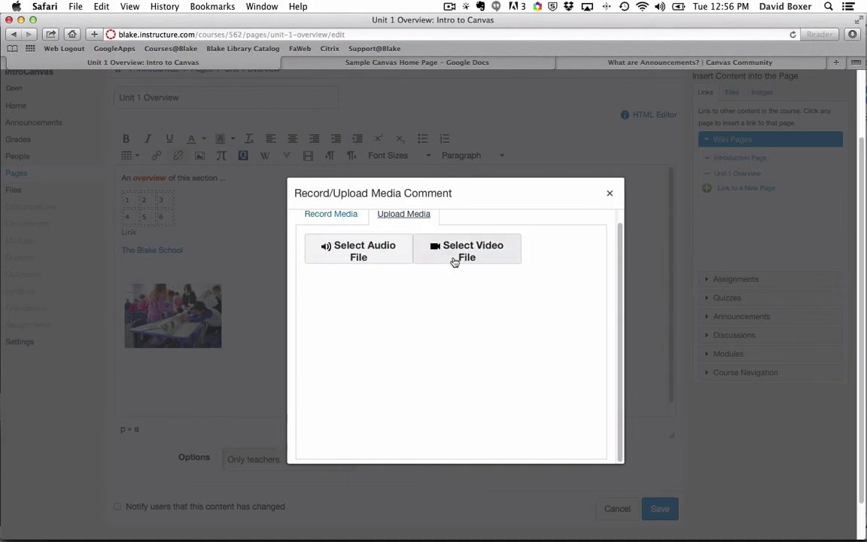
pyautogui.click(610, 193)
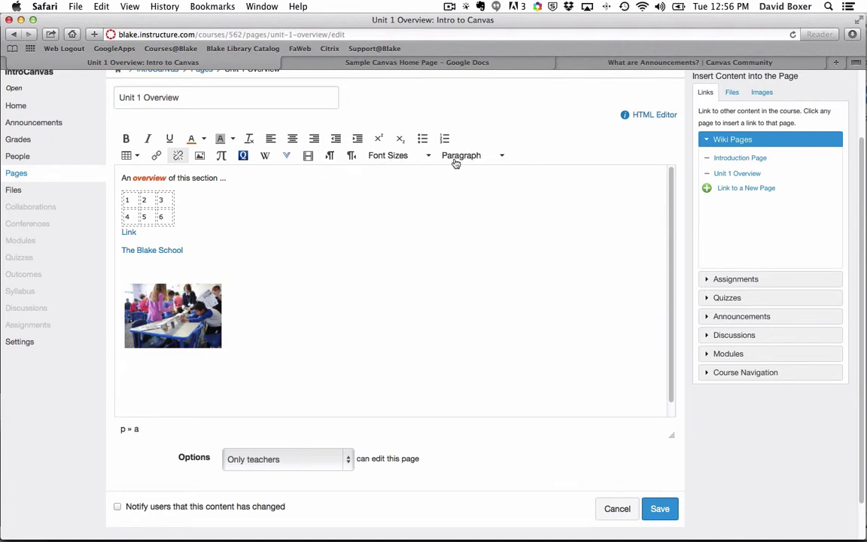
# Step: Keep page editing set to Only teachers and save Unit 1 Overview
pyautogui.scroll(-1, 478, 223)
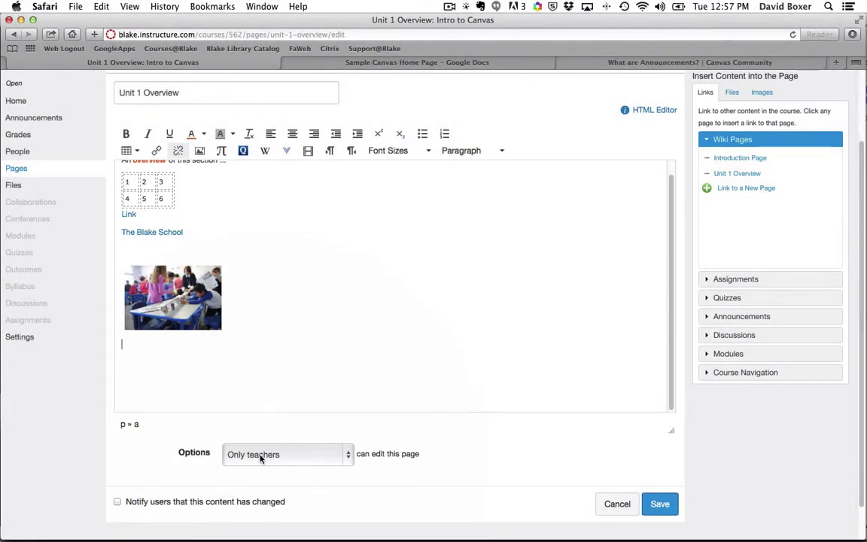
pyautogui.click(256, 456)
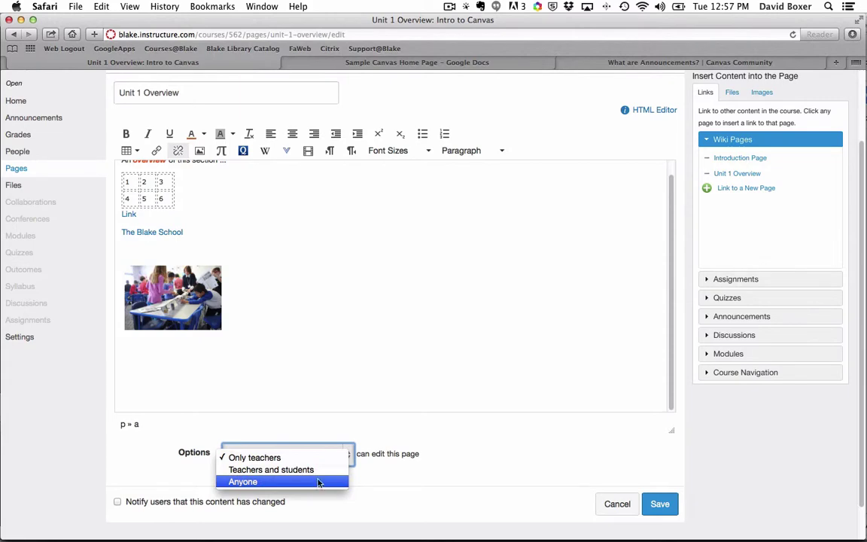
pyautogui.click(436, 463)
pyautogui.click(660, 504)
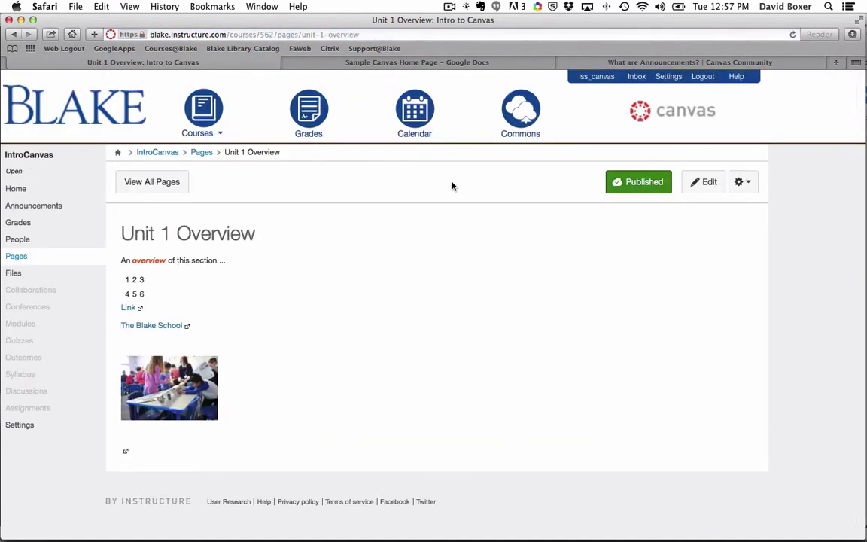
# Step: Go to Pages and show the full list of course pages
pyautogui.click(16, 257)
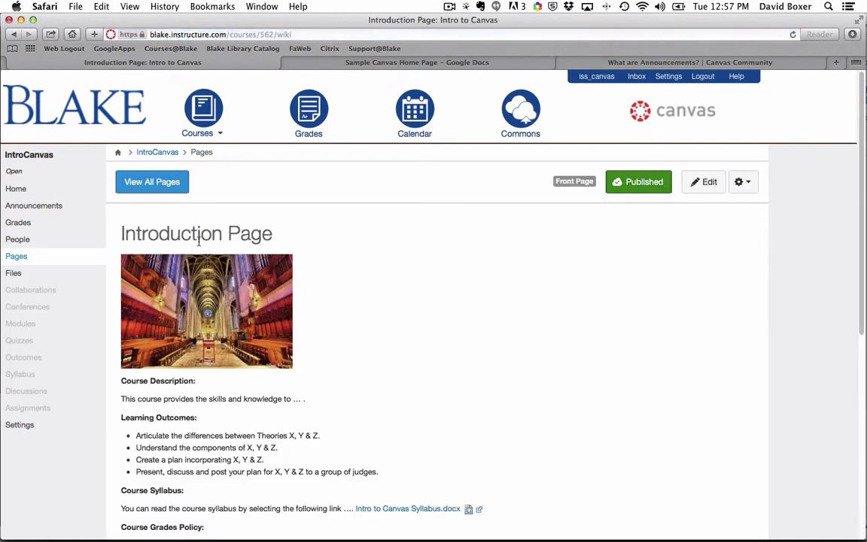
pyautogui.click(132, 184)
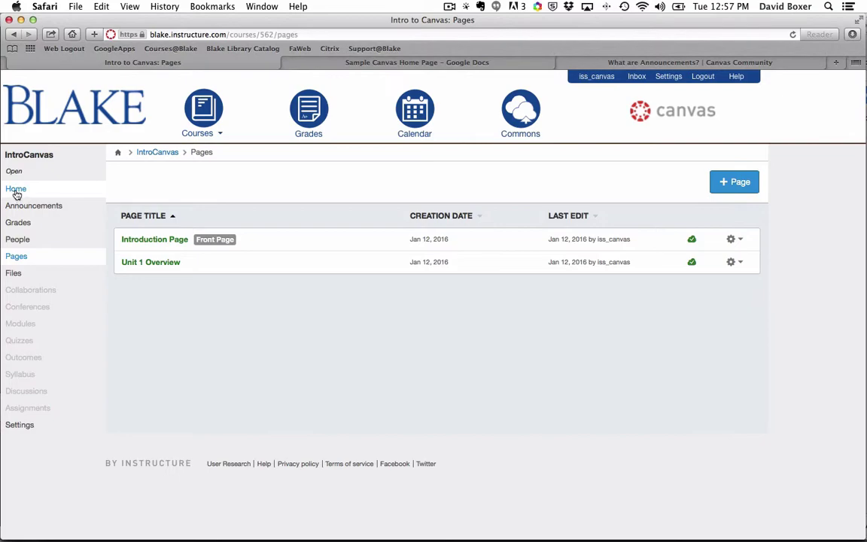
# Step: From the Home page link, create About Your Teacher and type a one-line teacher introduction
pyautogui.click(17, 193)
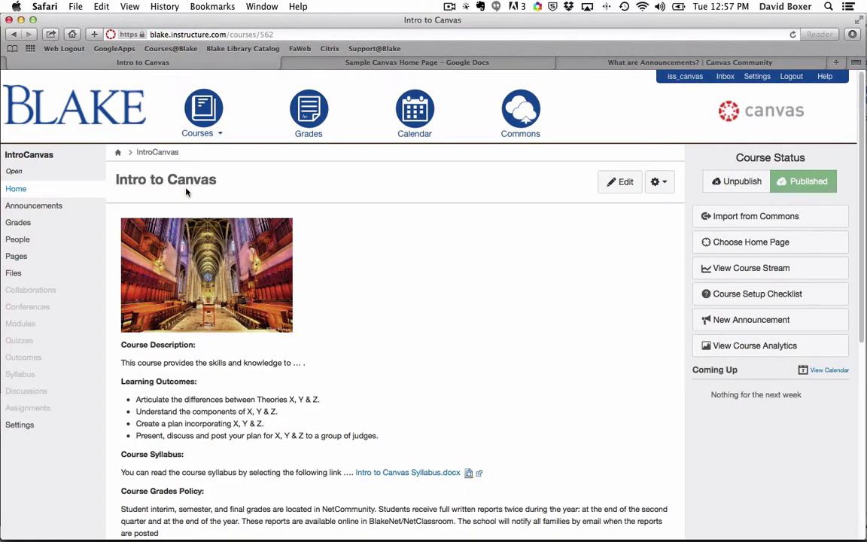
pyautogui.scroll(-10, 186, 192)
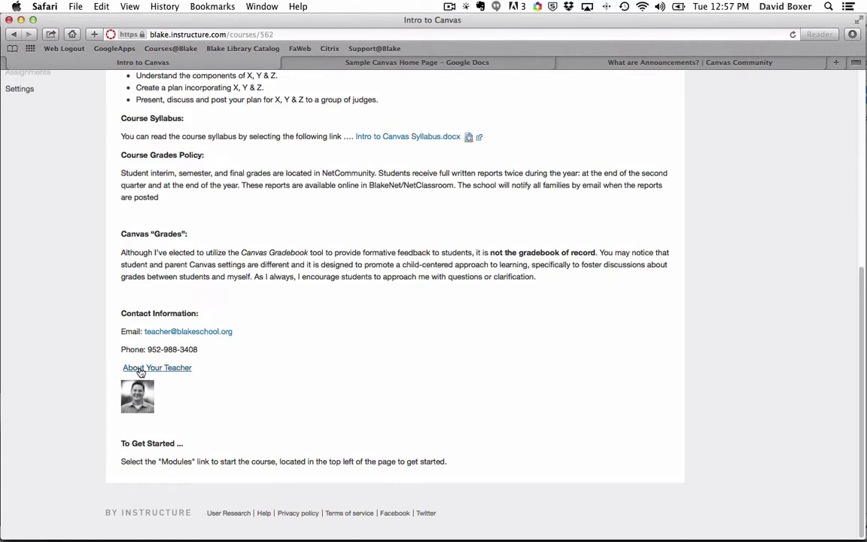
pyautogui.click(140, 370)
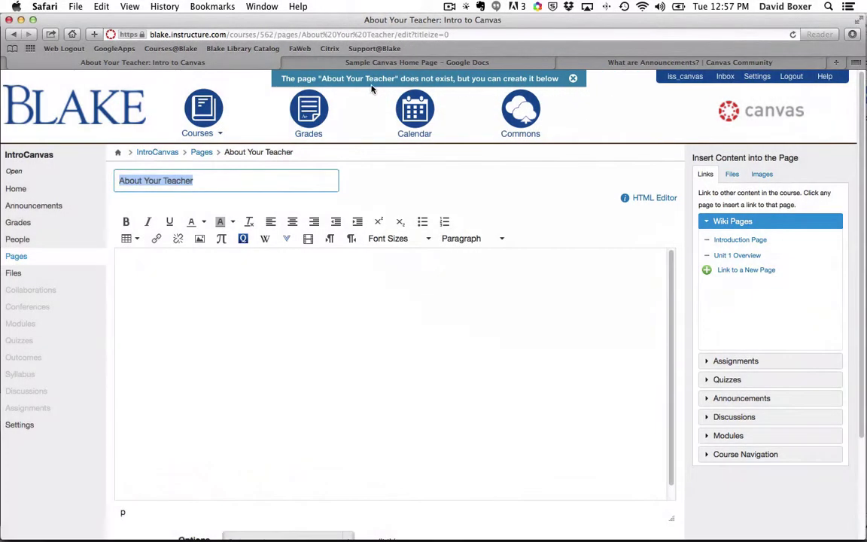
pyautogui.scroll(-1, 301, 219)
pyautogui.click(298, 287)
pyautogui.write('About')
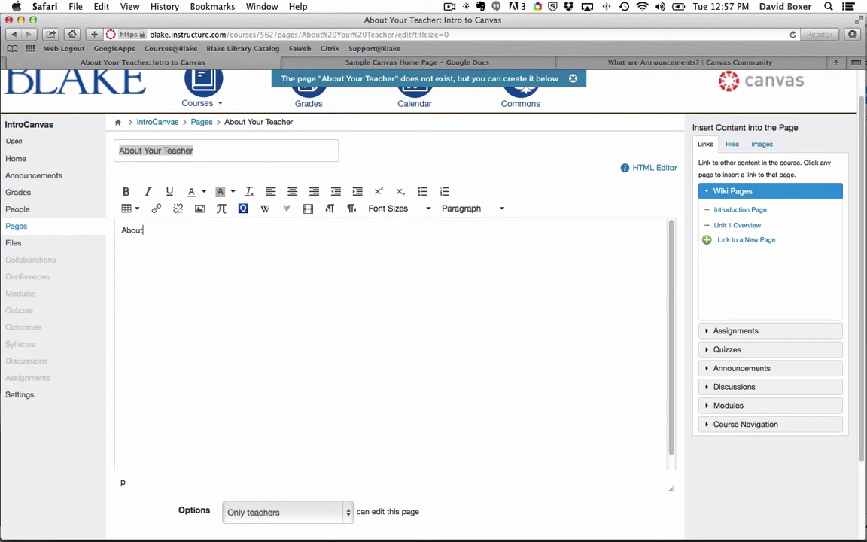
pyautogui.write(' David Boxer')
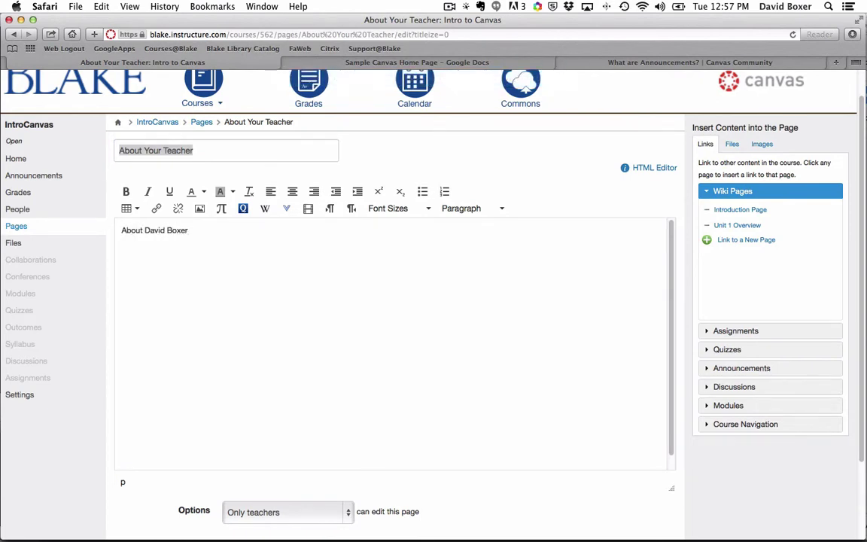
pyautogui.write('...')
pyautogui.scroll(-3, 335, 305)
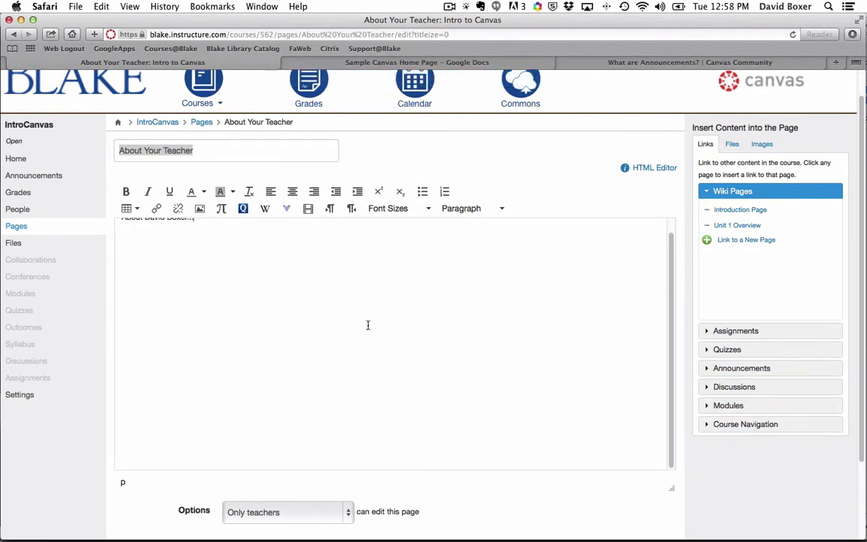
pyautogui.scroll(-2, 583, 407)
# Step: Save & Publish About Your Teacher, then verify its link from the course Home page
pyautogui.click(610, 467)
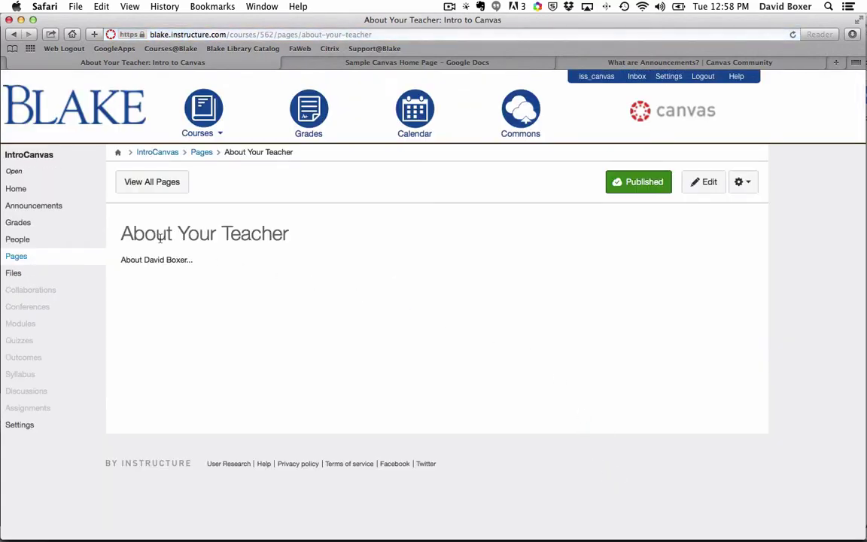
pyautogui.click(57, 195)
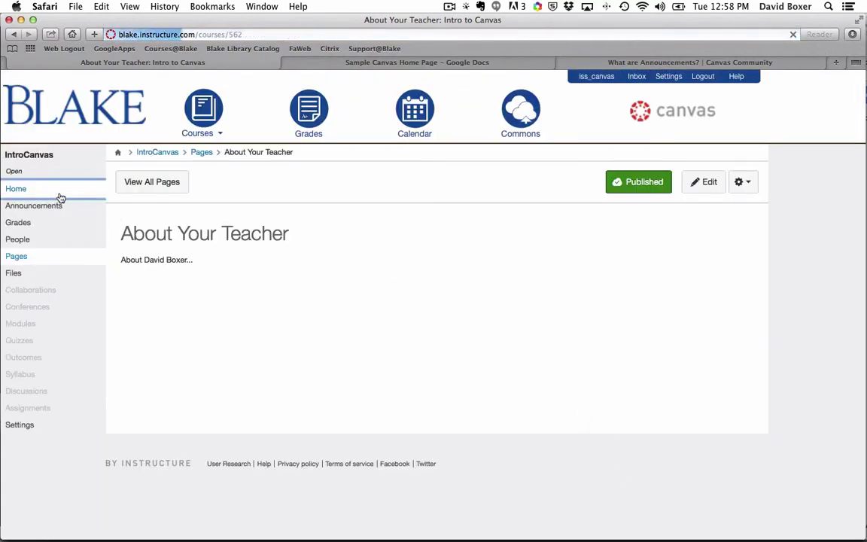
pyautogui.scroll(-10, 216, 185)
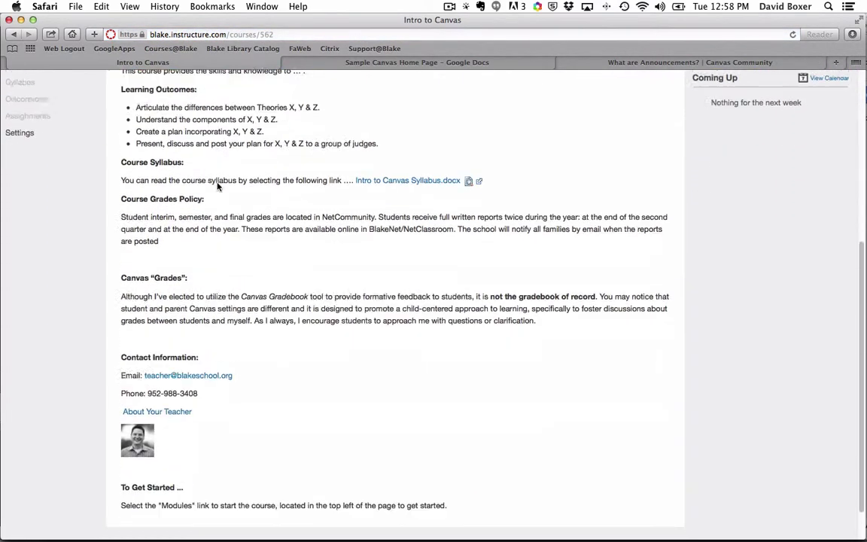
pyautogui.click(147, 369)
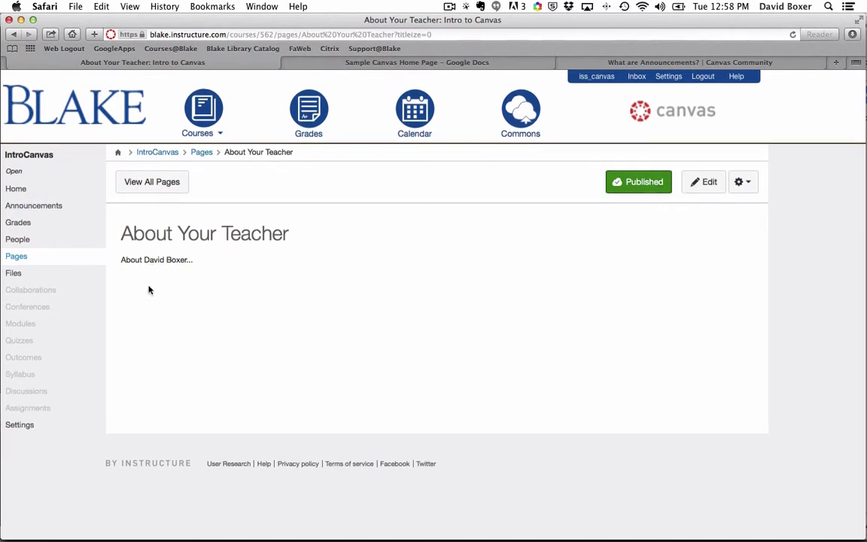
pyautogui.click(54, 188)
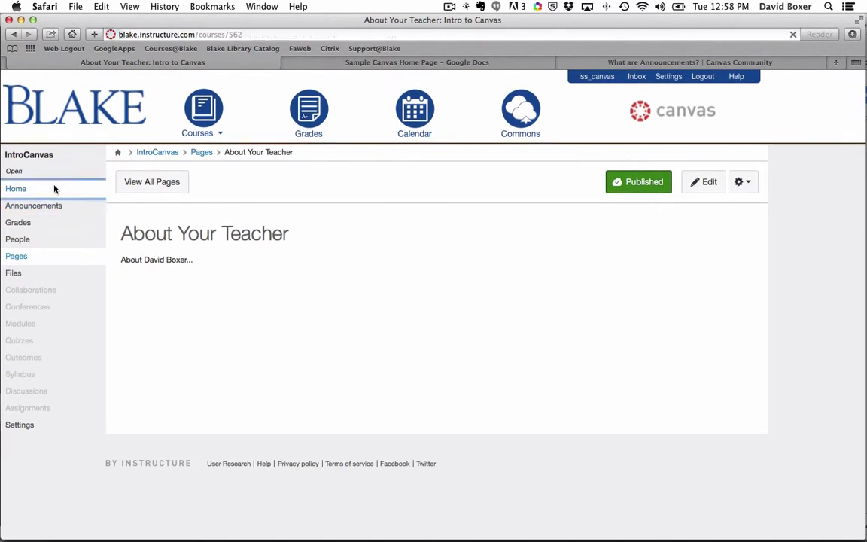